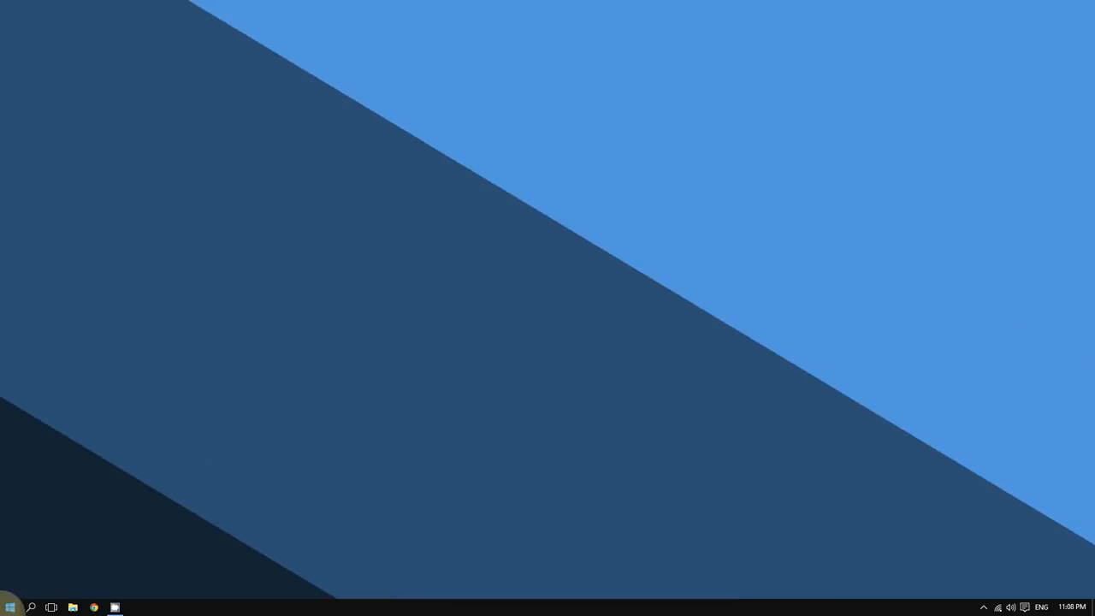
Search Windows for "partition" to find the tool for creating and formatting hard disk partitions.
click(10, 606)
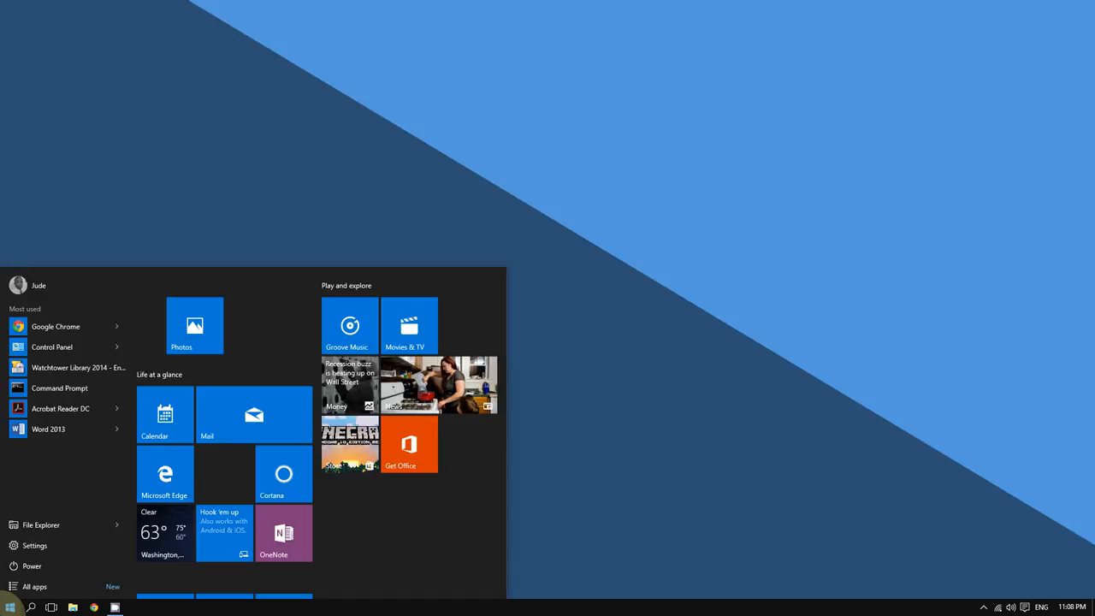
text(partitio)
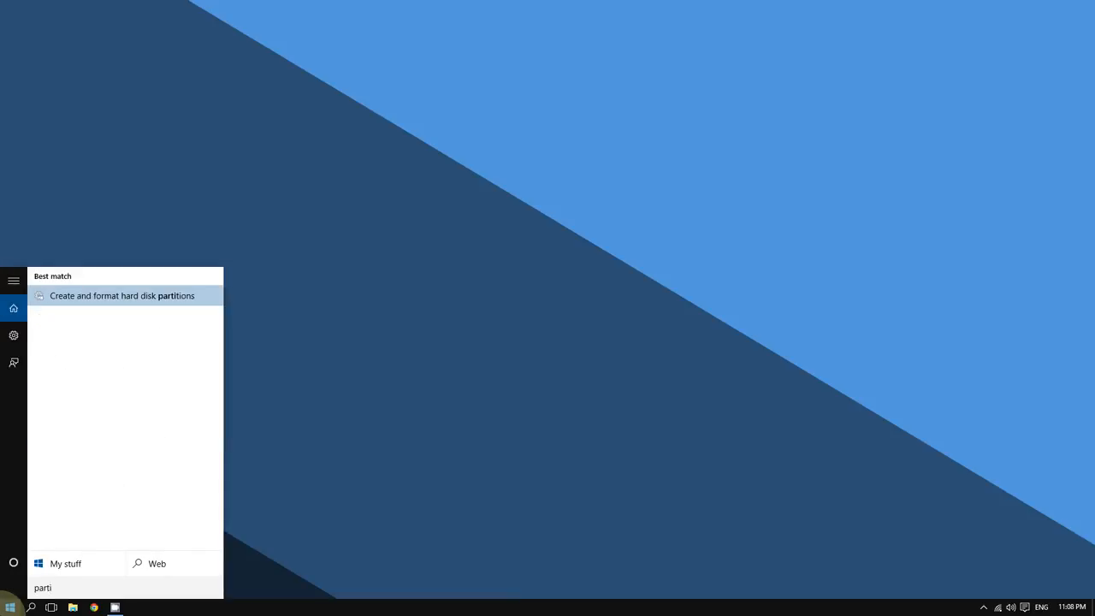
text(n)
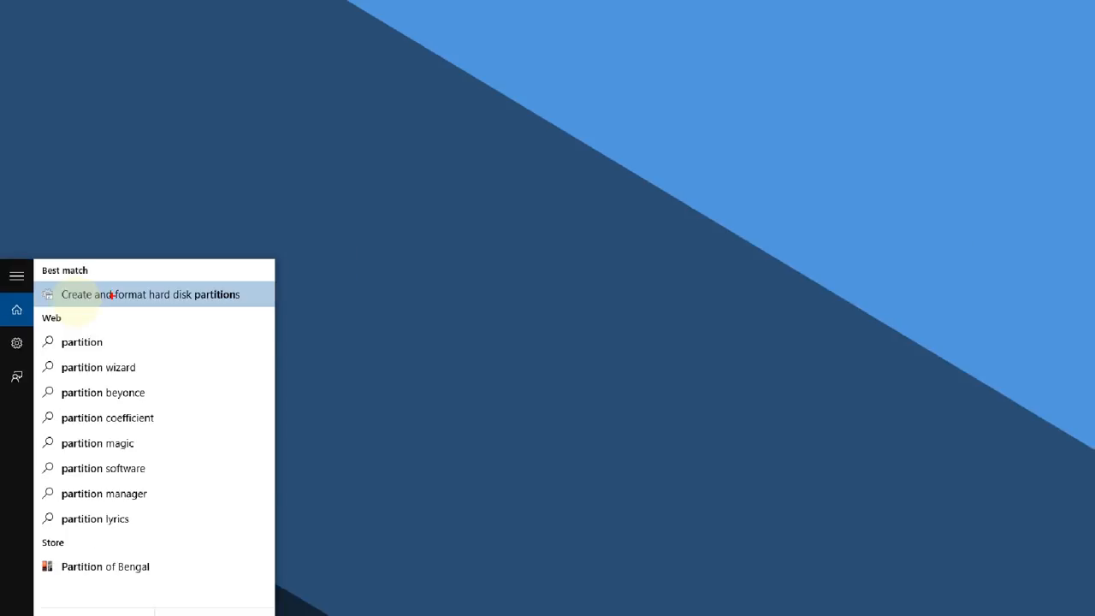
click(91, 298)
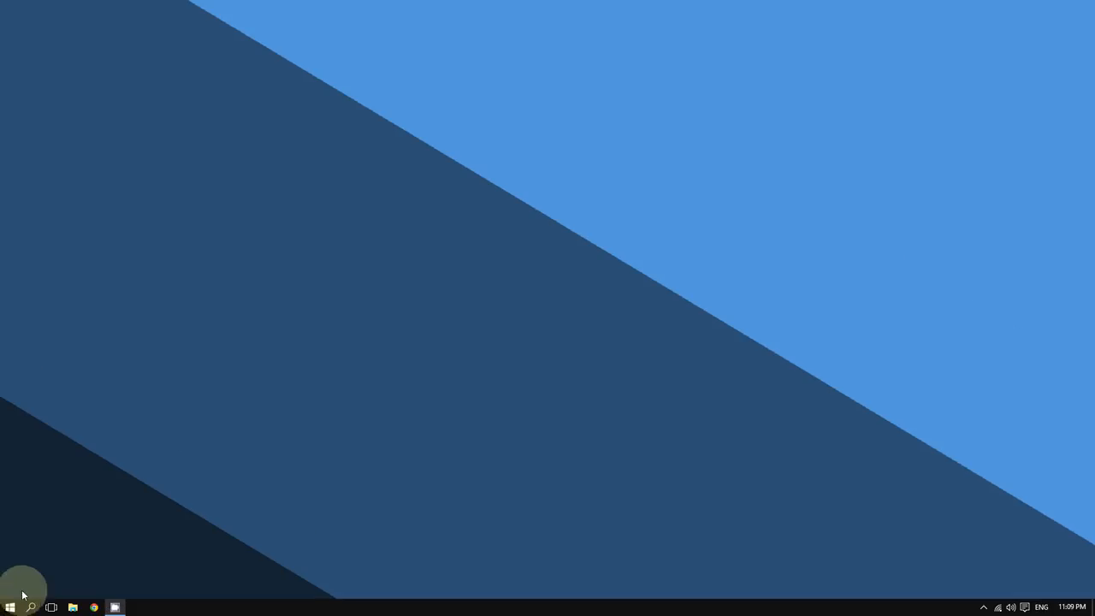
Open Disk Management by running diskmgmt.msc and maximize its window.
right_click(17, 598)
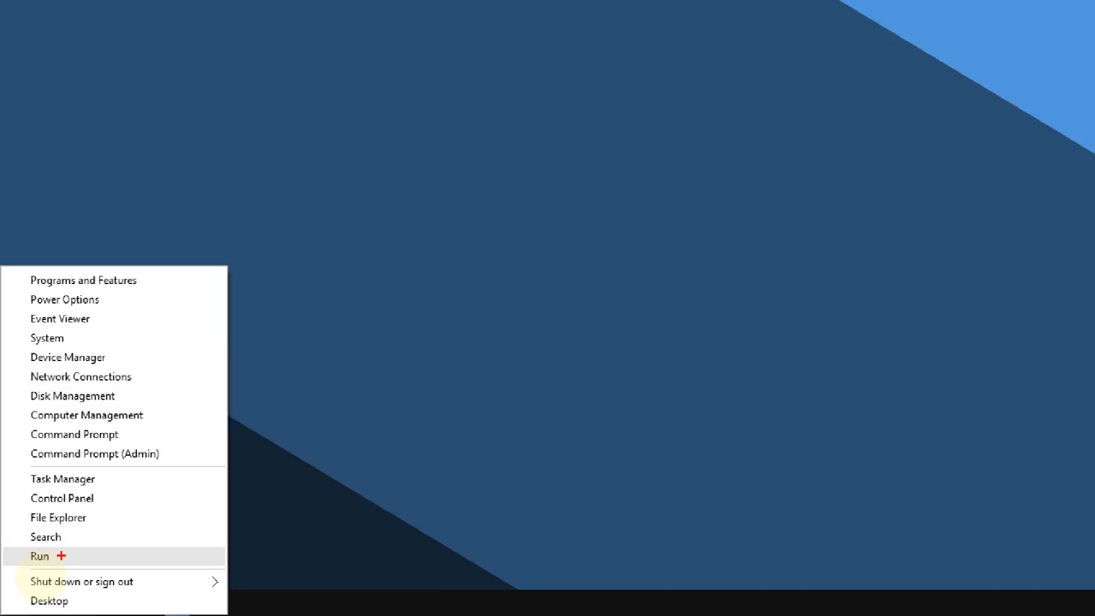
click(111, 547)
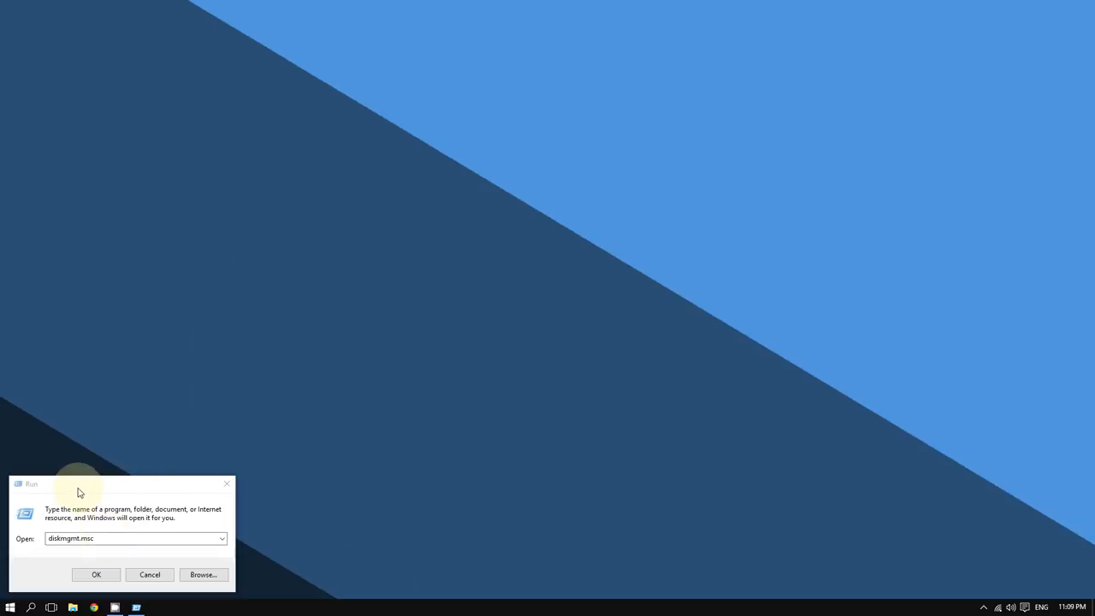
drag(78, 492, 198, 222)
click(219, 268)
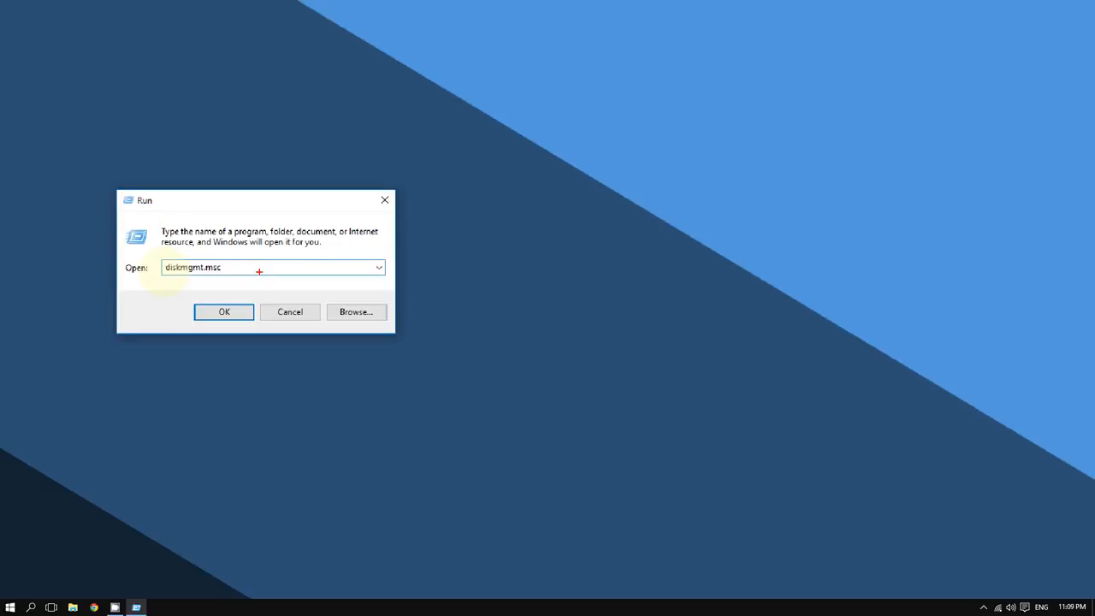
drag(397, 272, 65, 270)
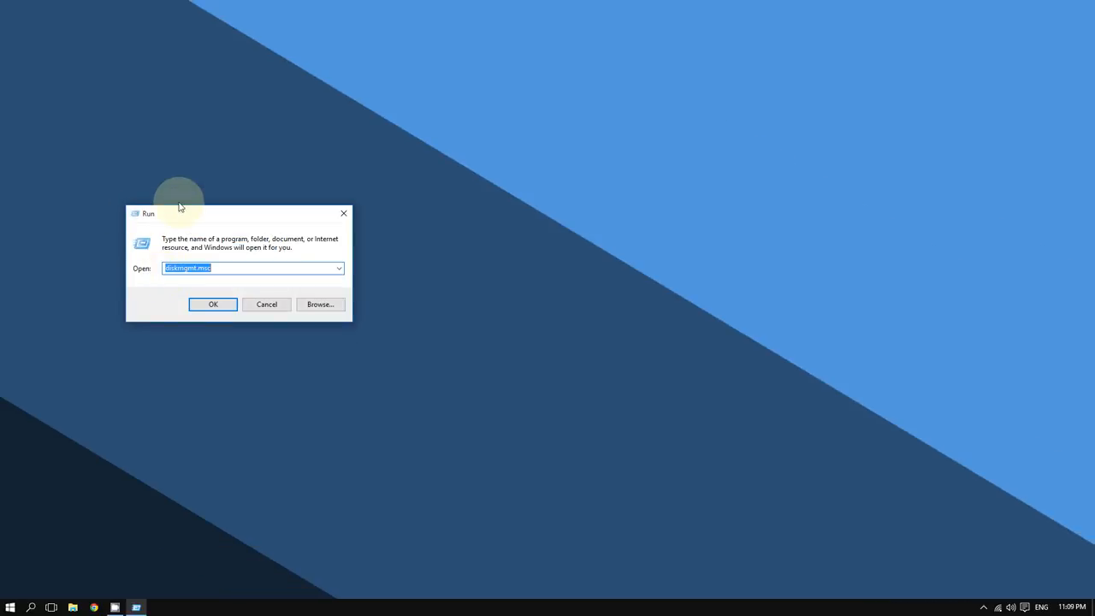
drag(213, 91, 167, 127)
key(Return)
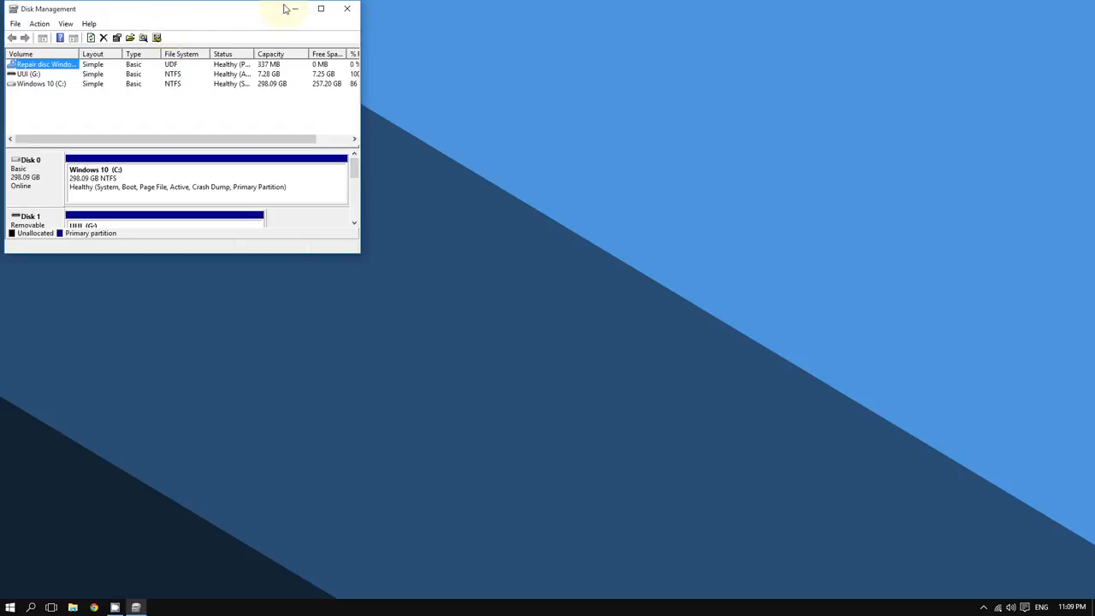
click(320, 9)
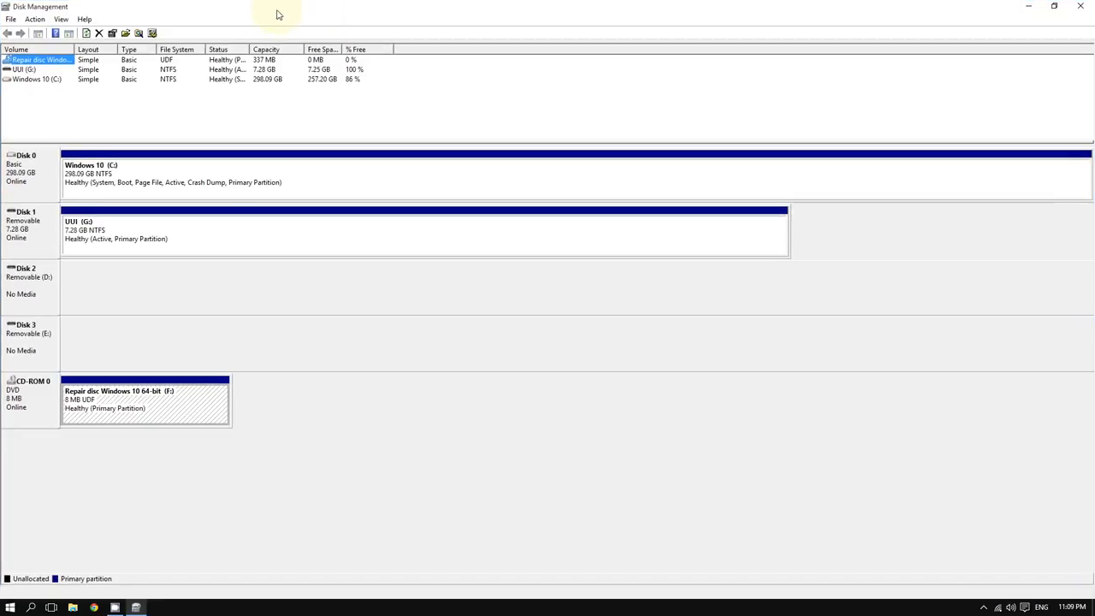
Shrink the Windows 10 (C:) volume on Disk 0 by 2000 MB.
click(130, 109)
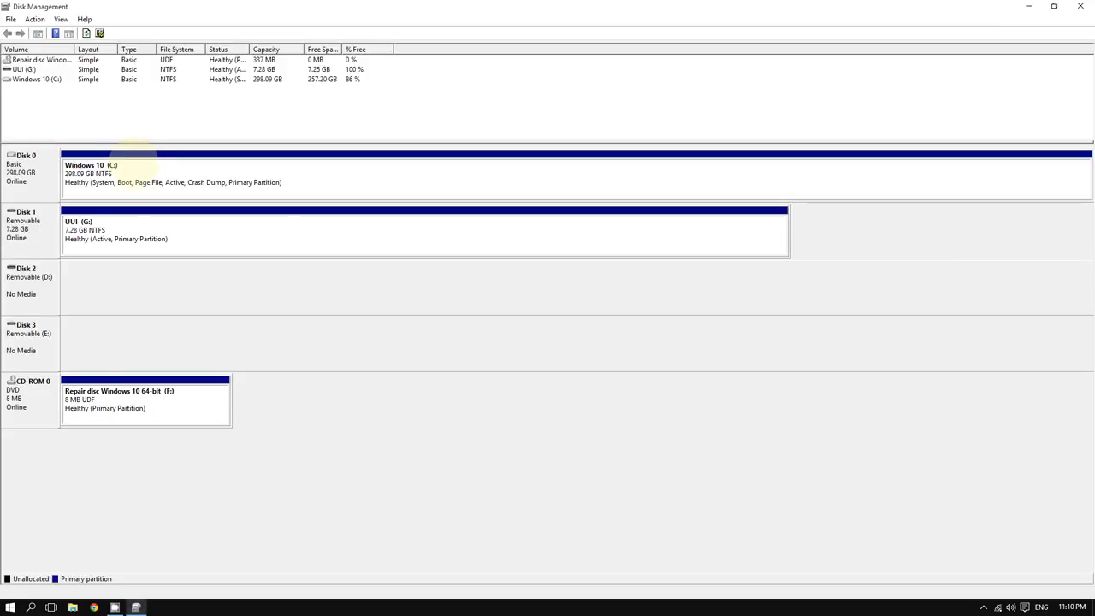
right_click(159, 171)
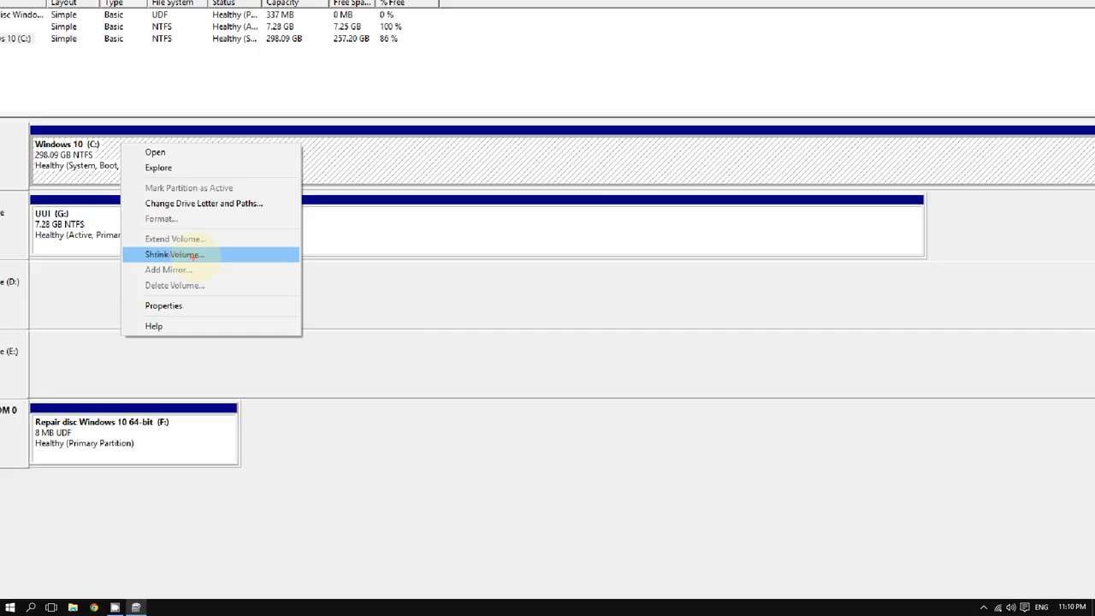
click(195, 250)
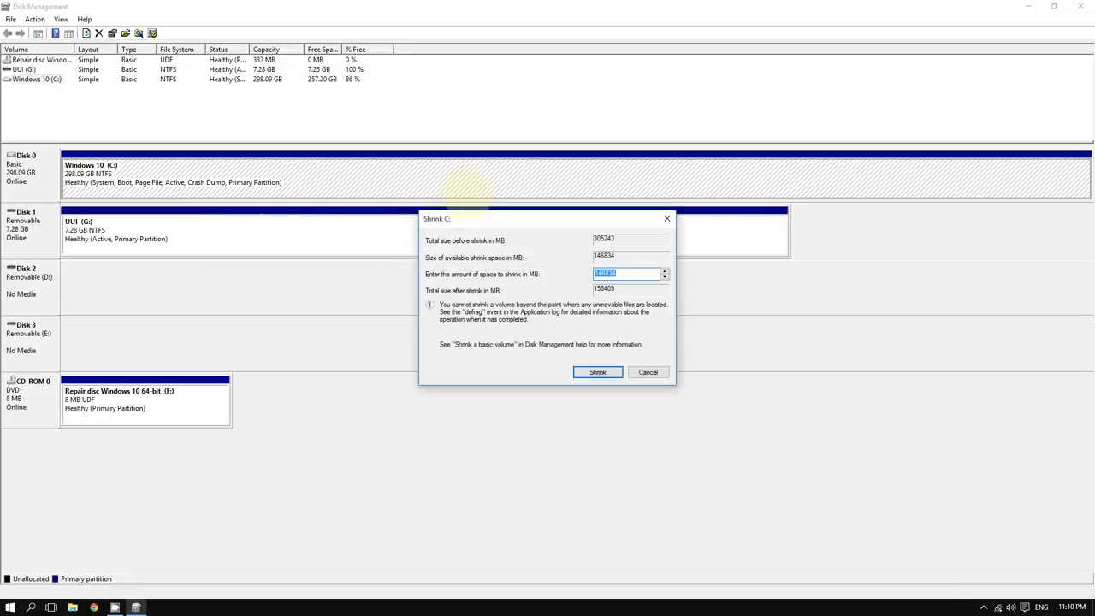
drag(479, 218, 231, 137)
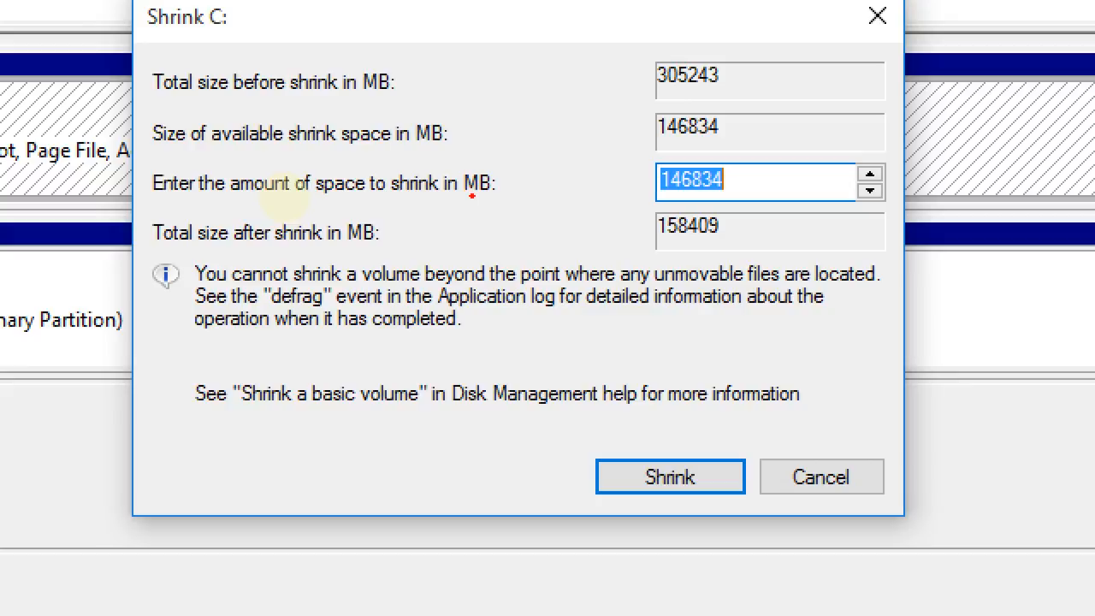
drag(469, 196, 488, 199)
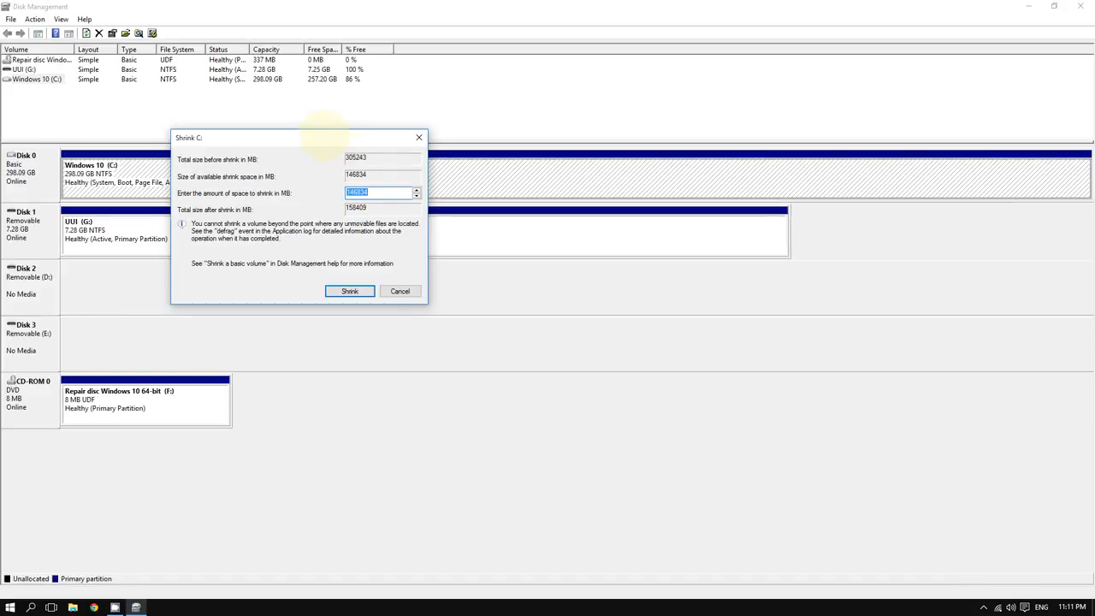
drag(325, 135, 304, 143)
key(BackSpace)
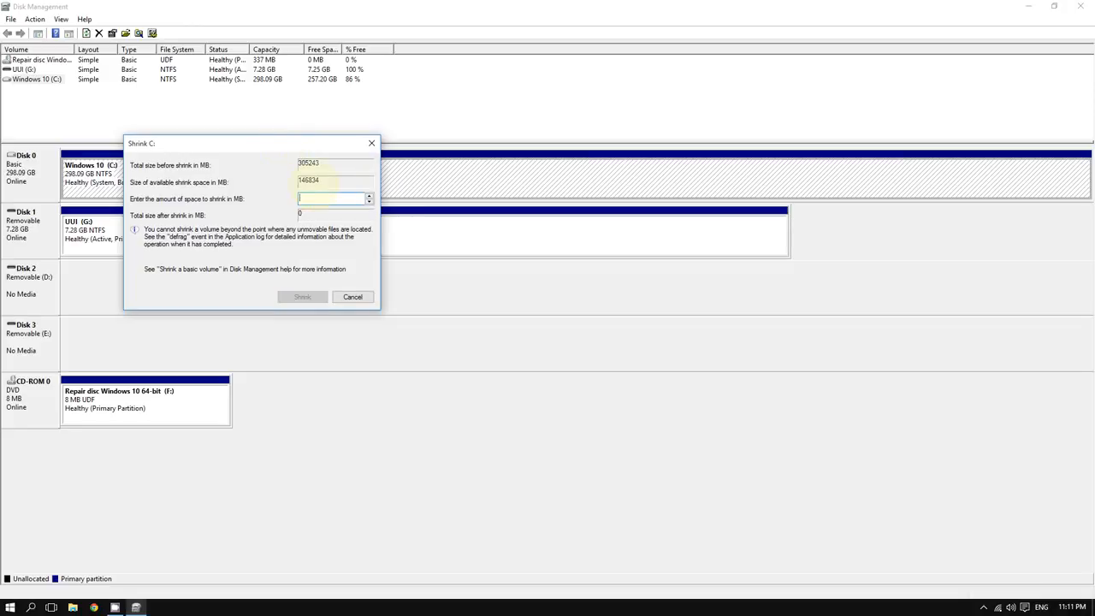
text(2000)
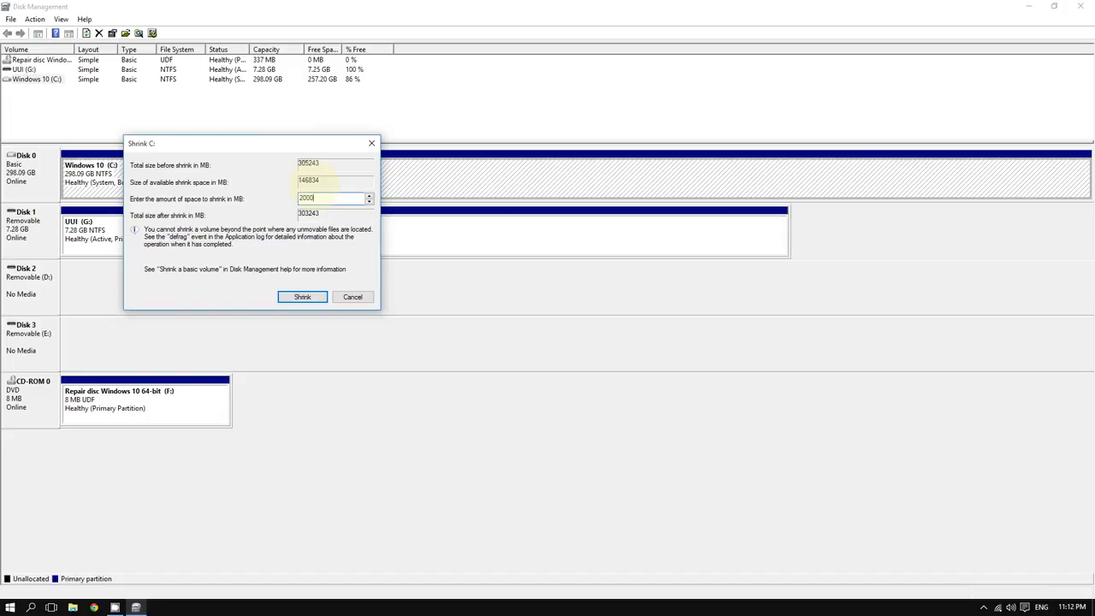
drag(268, 142, 273, 140)
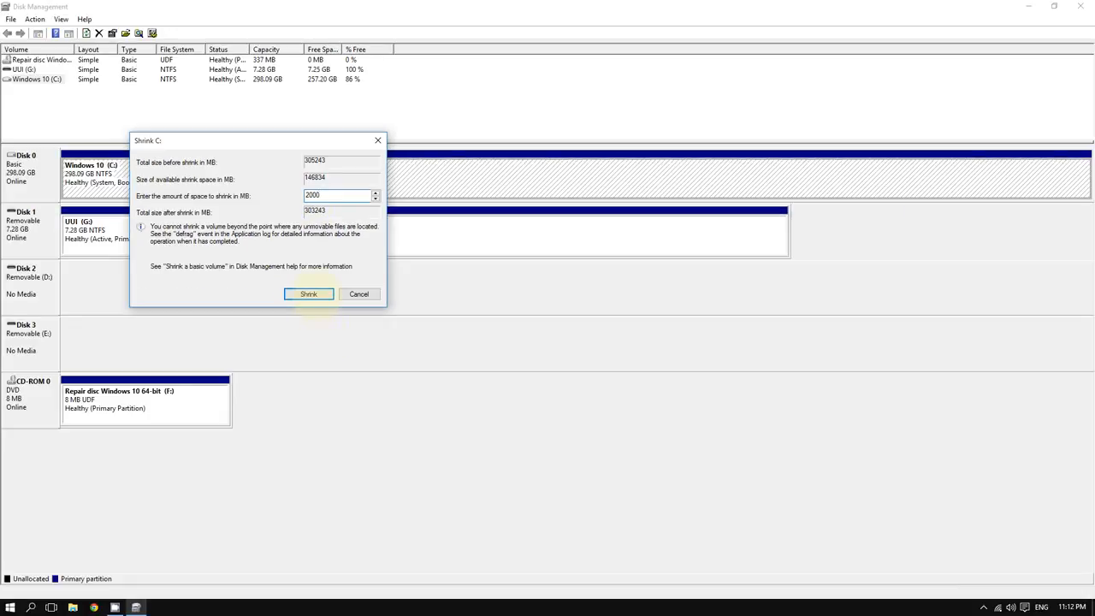
click(299, 483)
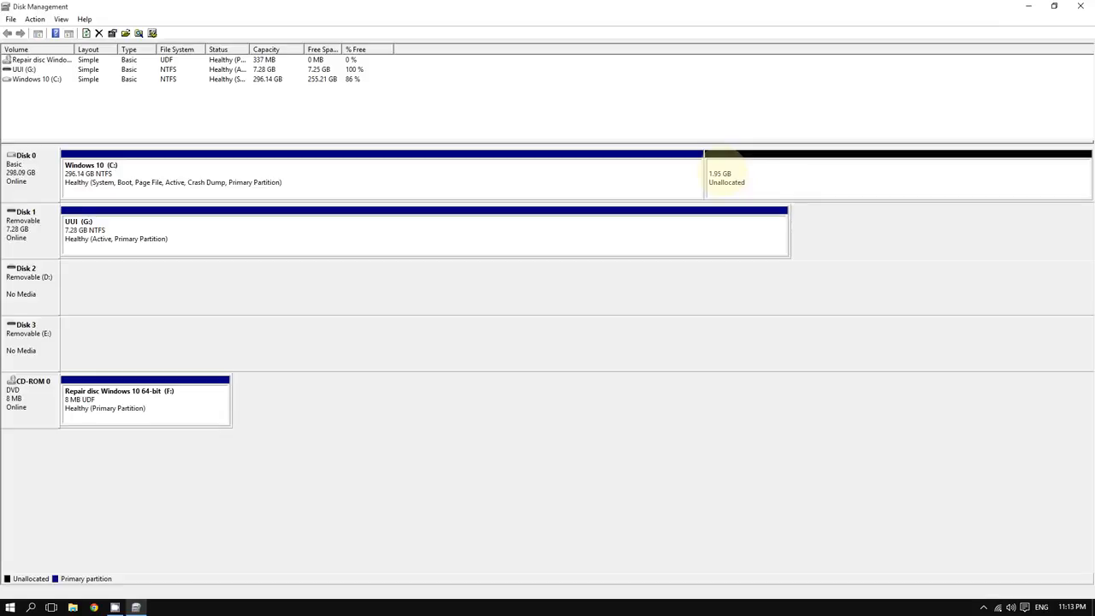
Start a new simple volume in the unallocated space on Disk 0 with a size of 2000 MB.
right_click(727, 175)
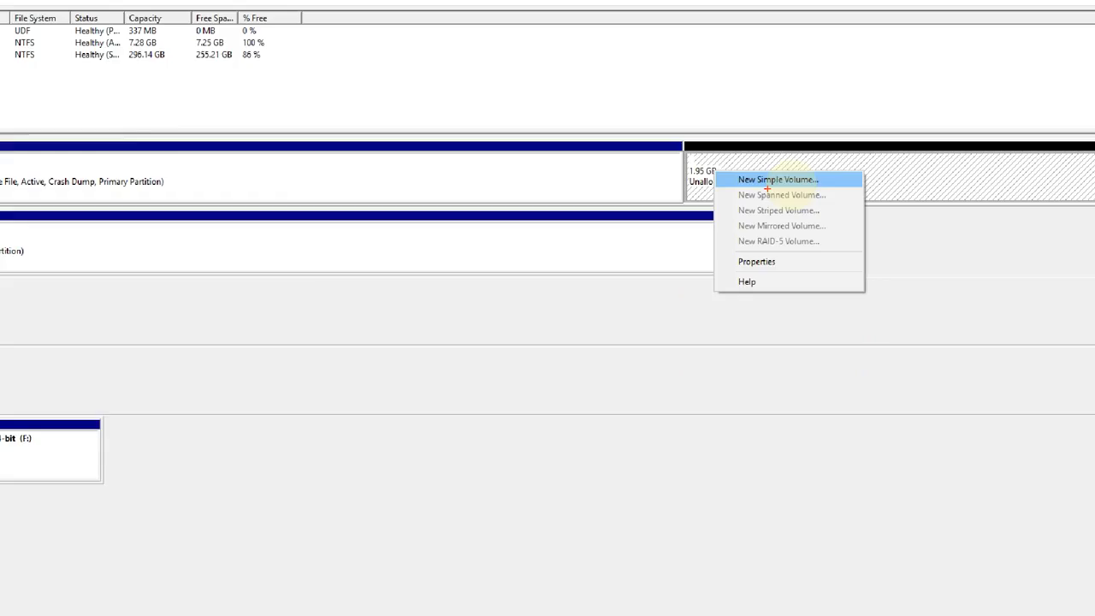
click(756, 176)
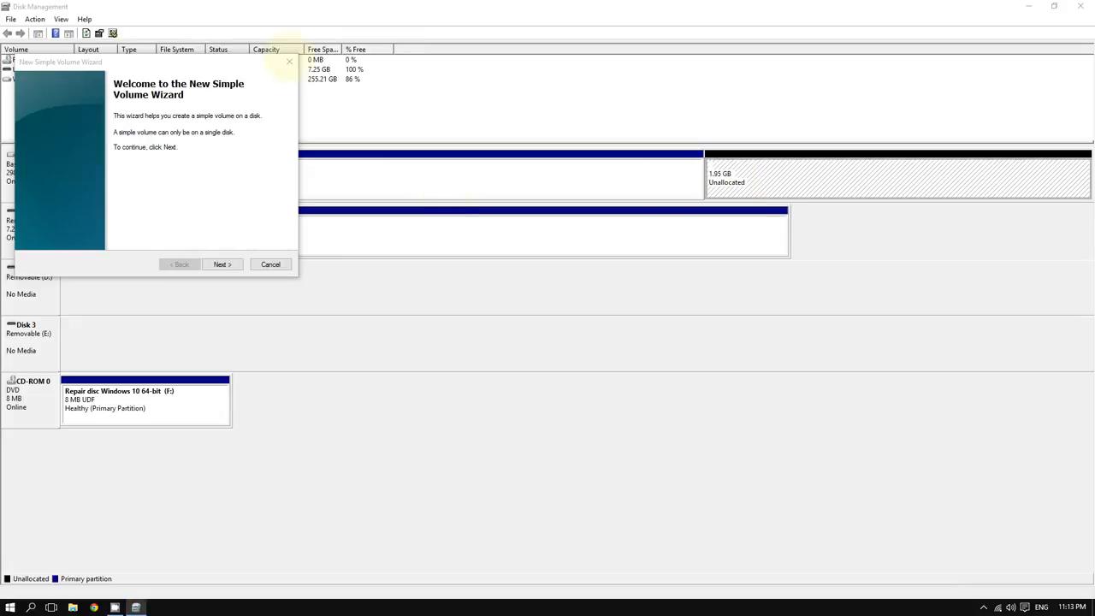
drag(158, 58, 180, 85)
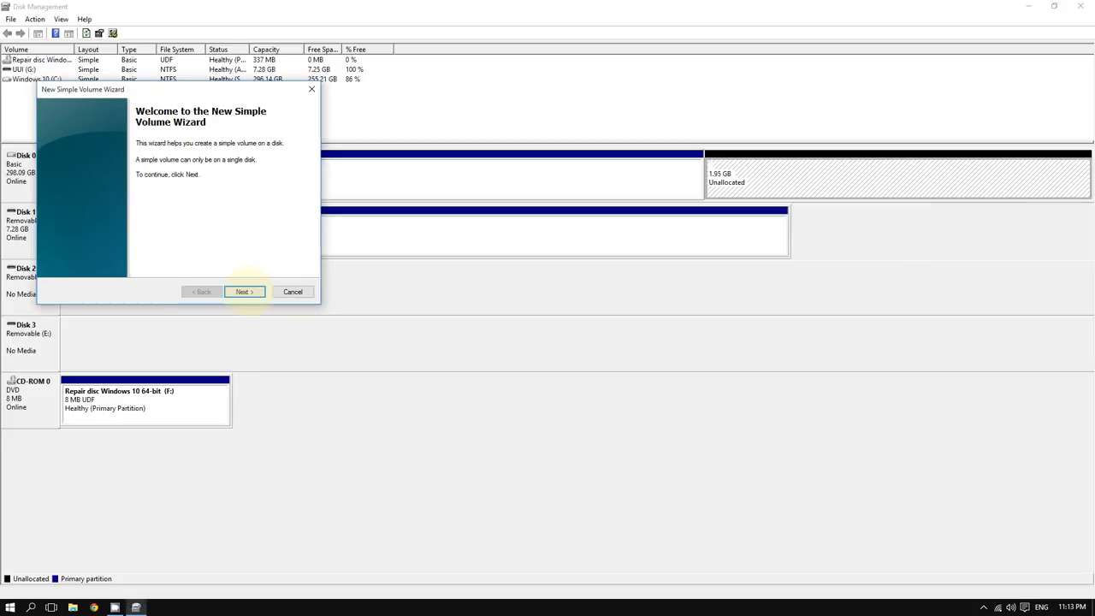
click(436, 605)
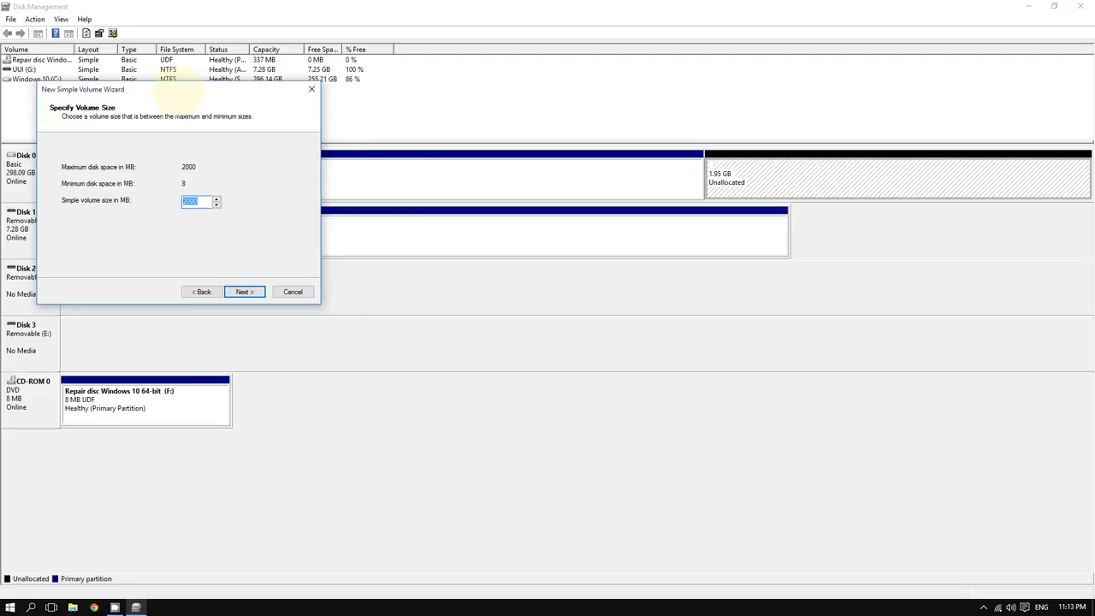
drag(171, 88, 286, 107)
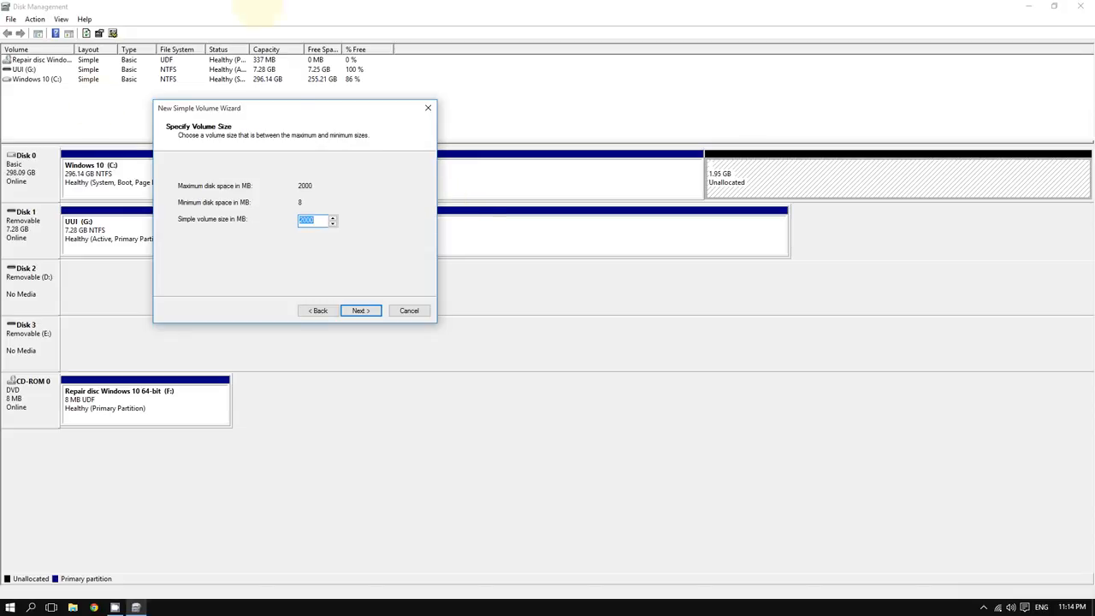
drag(276, 108, 248, 95)
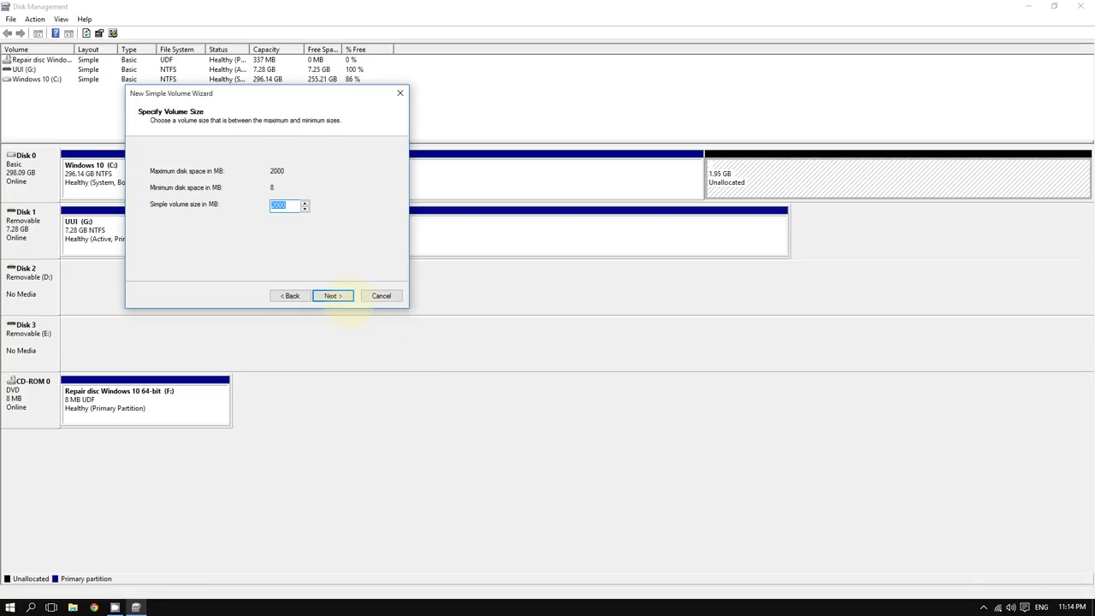
click(332, 295)
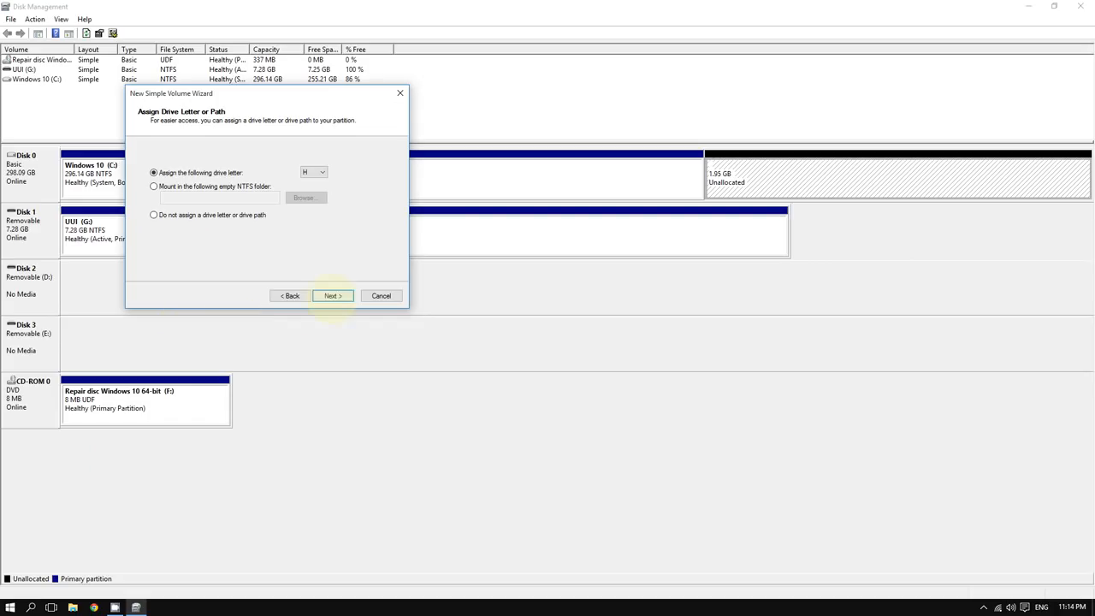
Assign drive letter H, choose a quick NTFS format with the volume label "New Drive", and finish creating the volume.
click(467, 532)
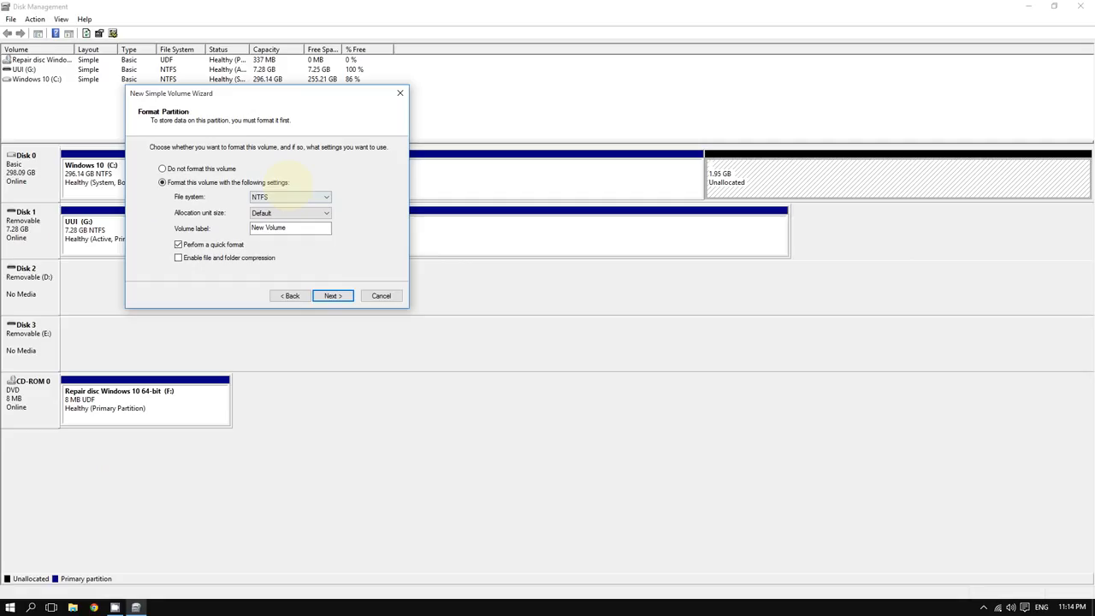
click(291, 197)
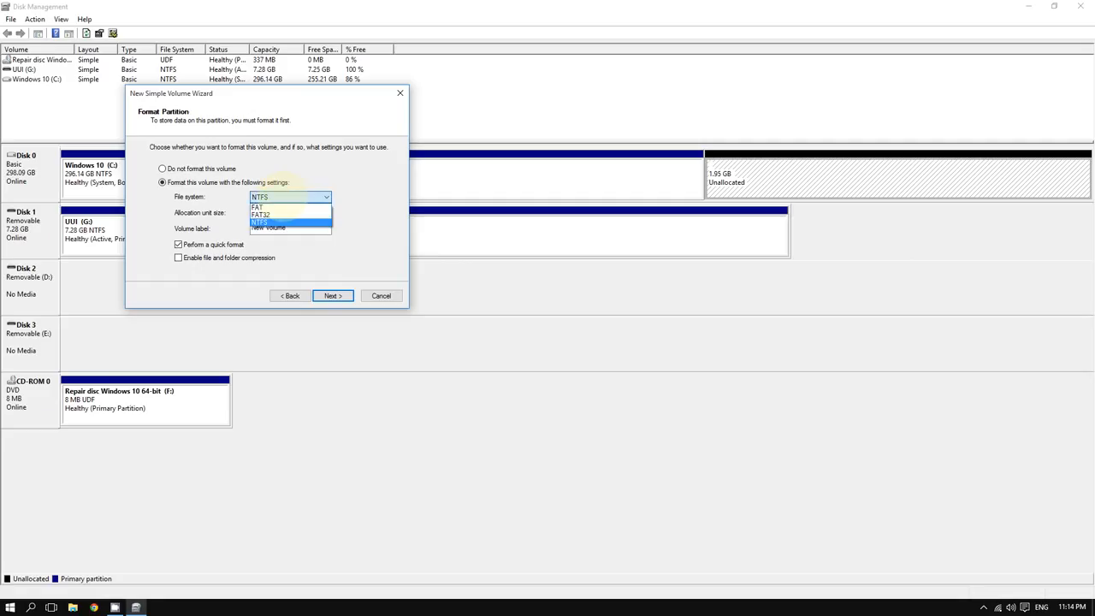
click(283, 193)
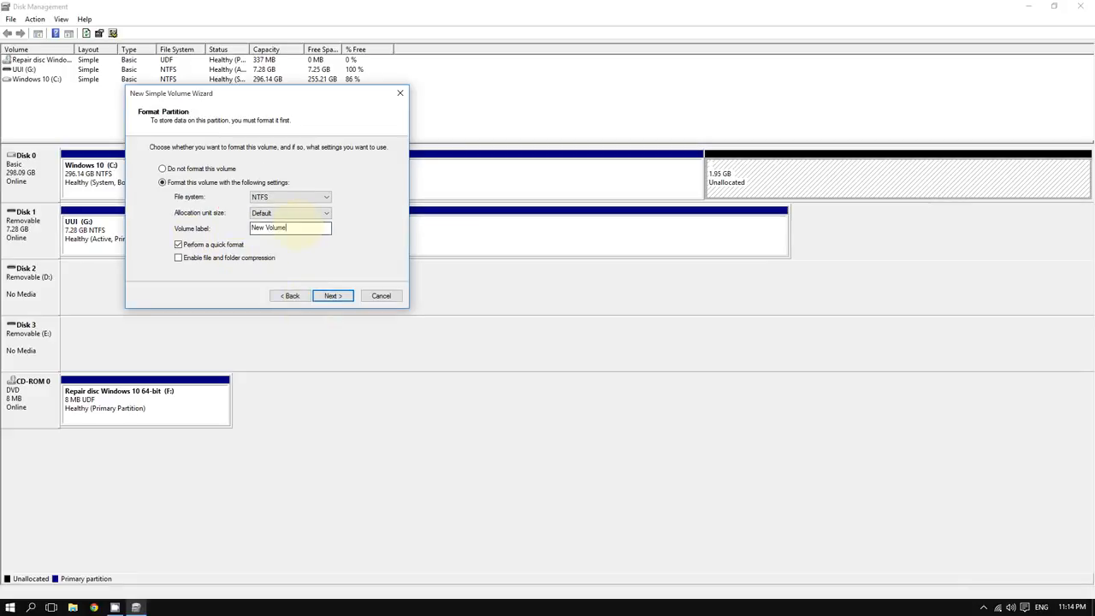
drag(504, 219, 121, 204)
text(New Drive)
drag(226, 89, 202, 82)
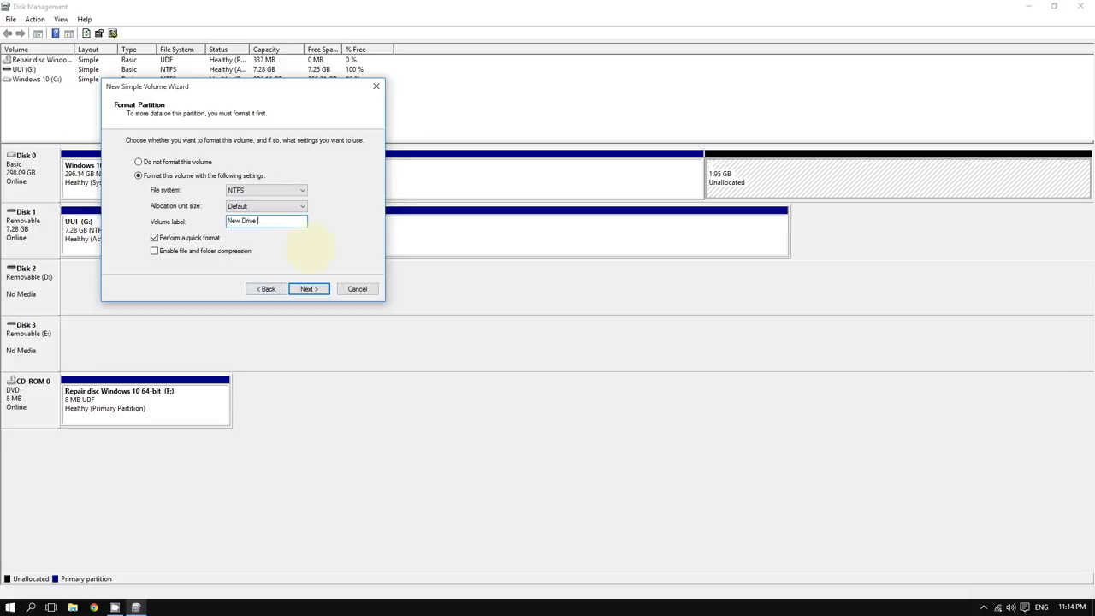
click(308, 288)
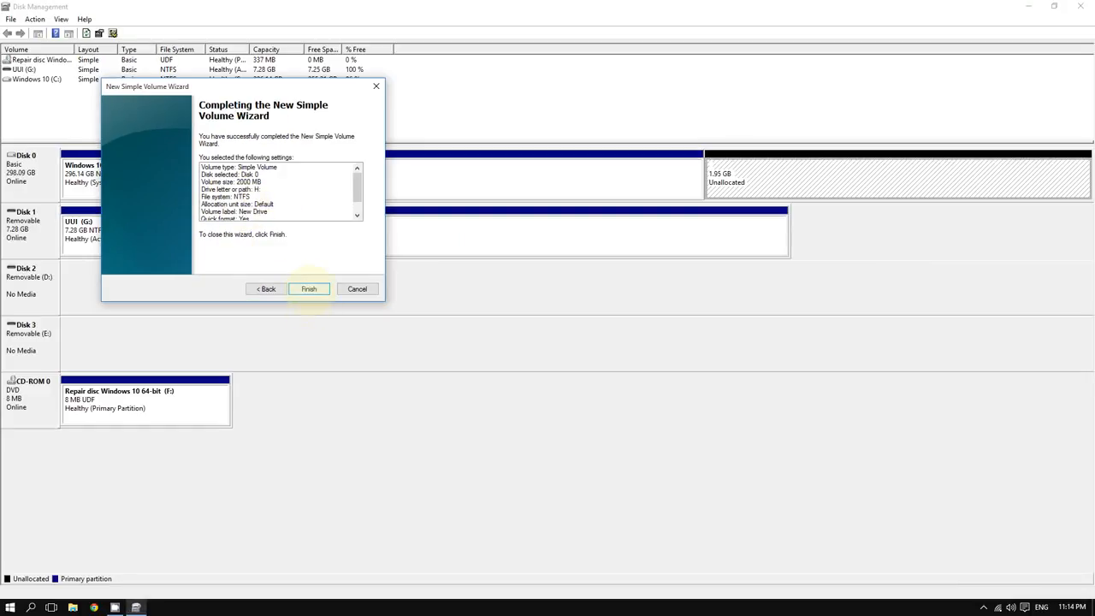
click(309, 289)
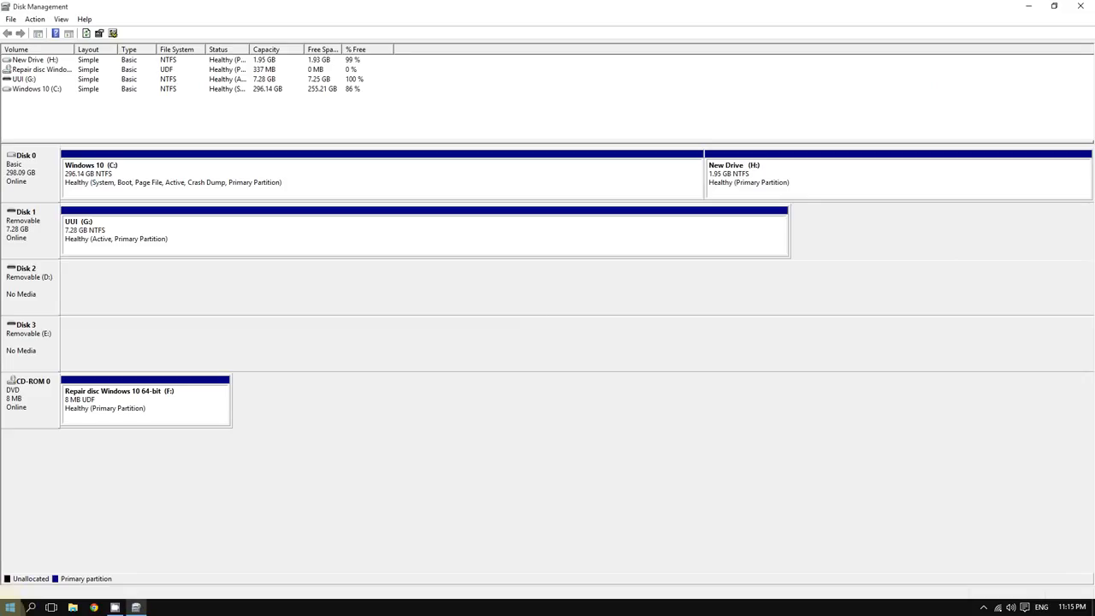
Switch to File Explorer and view the drives under This PC to check for the new partition.
right_click(9, 605)
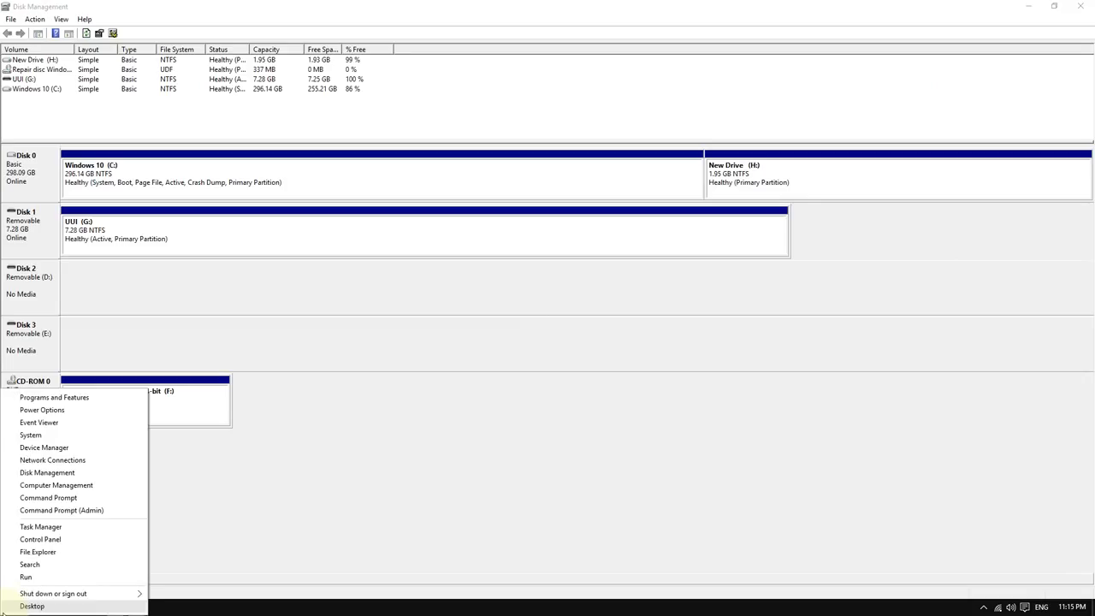
click(46, 558)
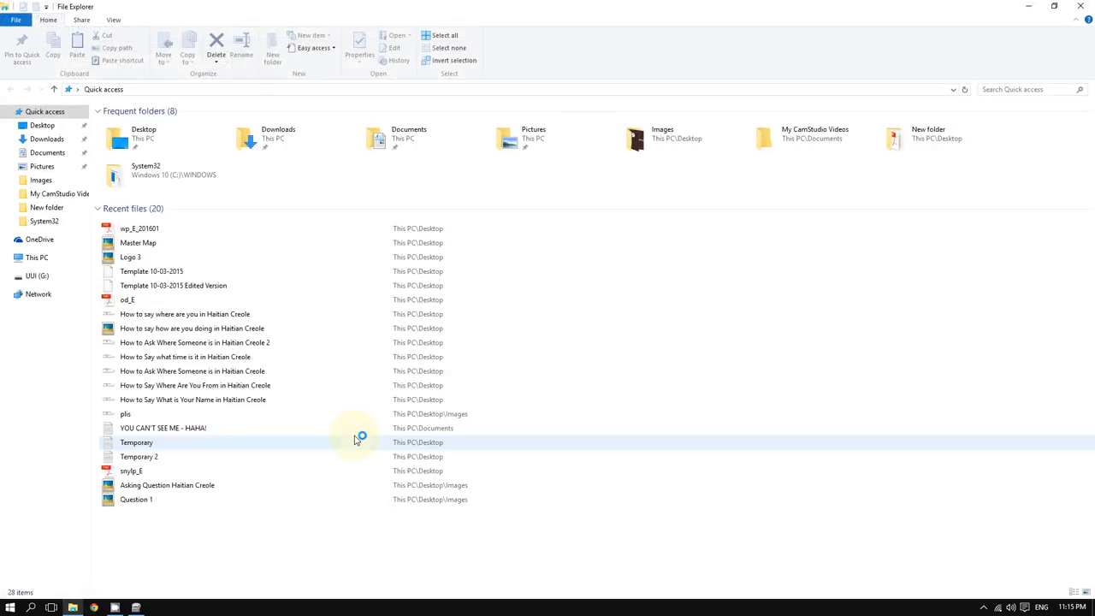
click(19, 258)
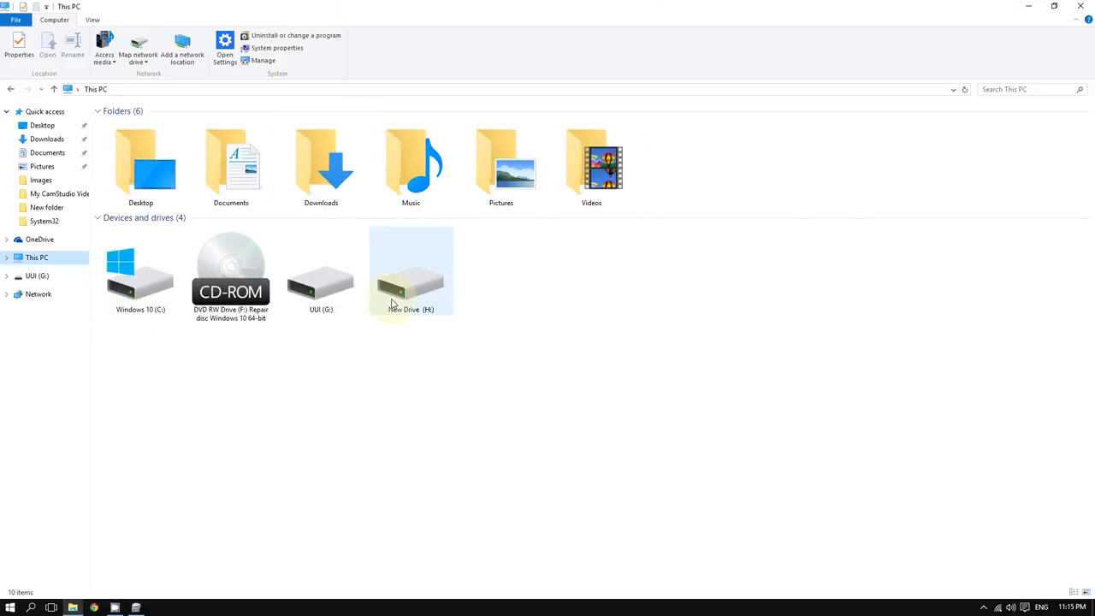
Open the New Drive (H:) to check its contents, return to This PC, and close File Explorer to get back to Disk Management.
click(395, 293)
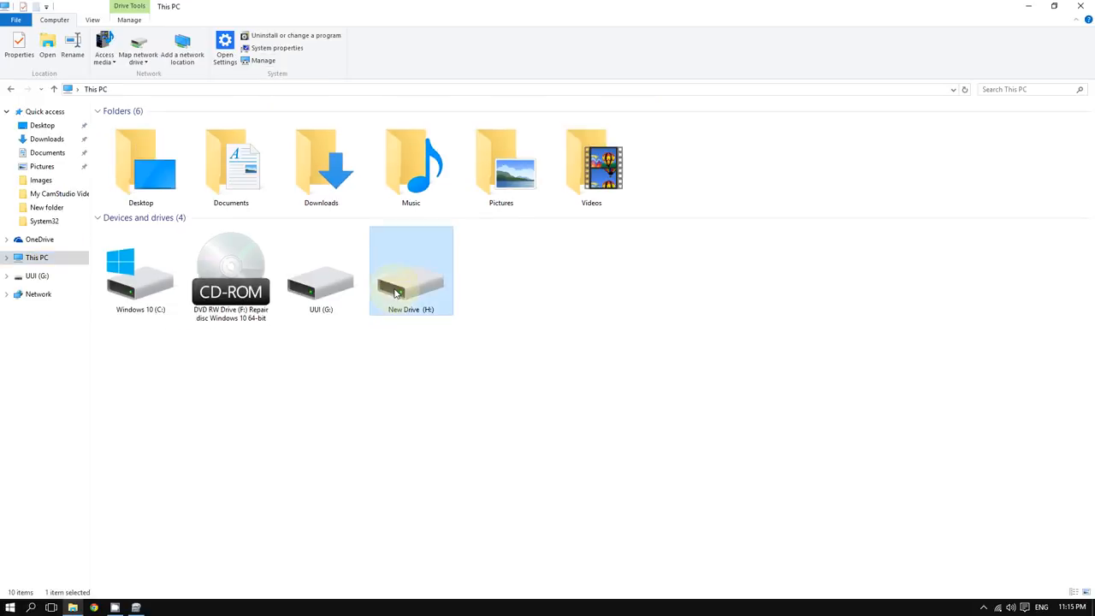
double_click(395, 292)
click(12, 90)
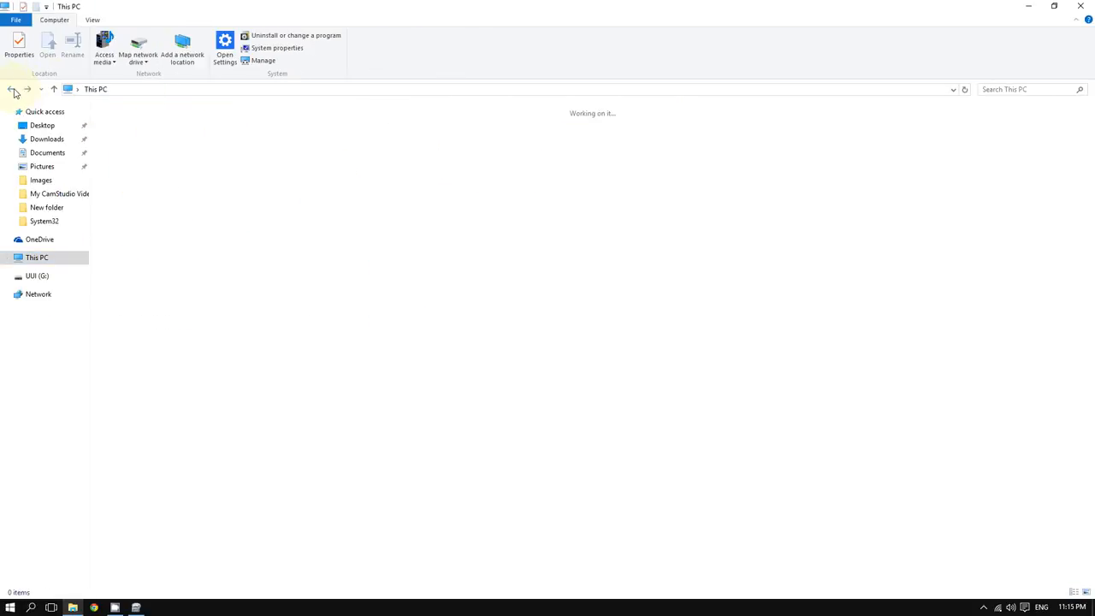
drag(293, 12, 186, 145)
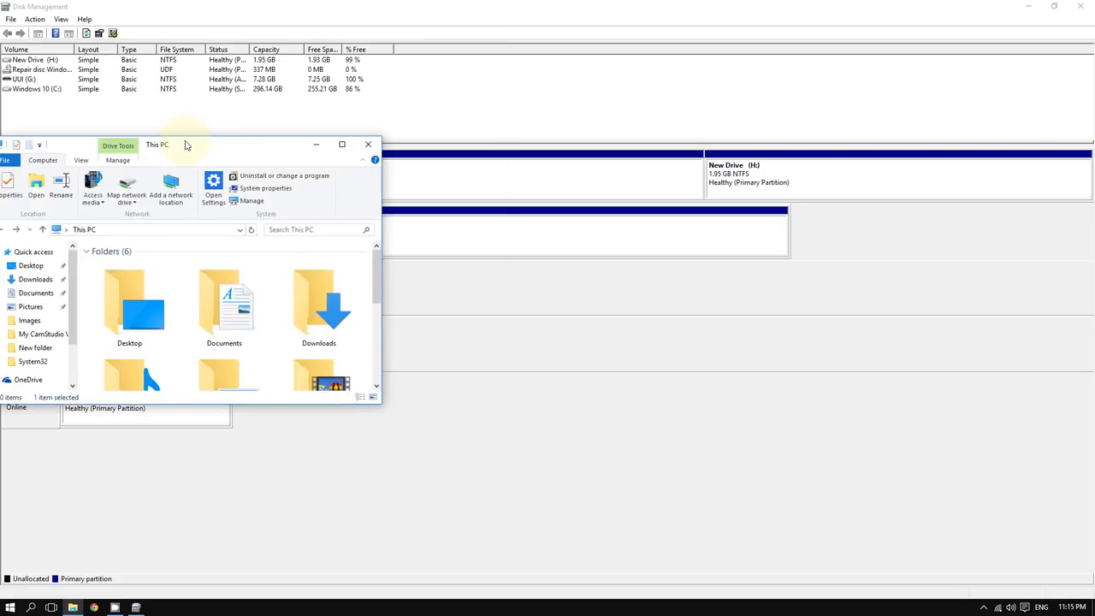
drag(279, 147, 272, 217)
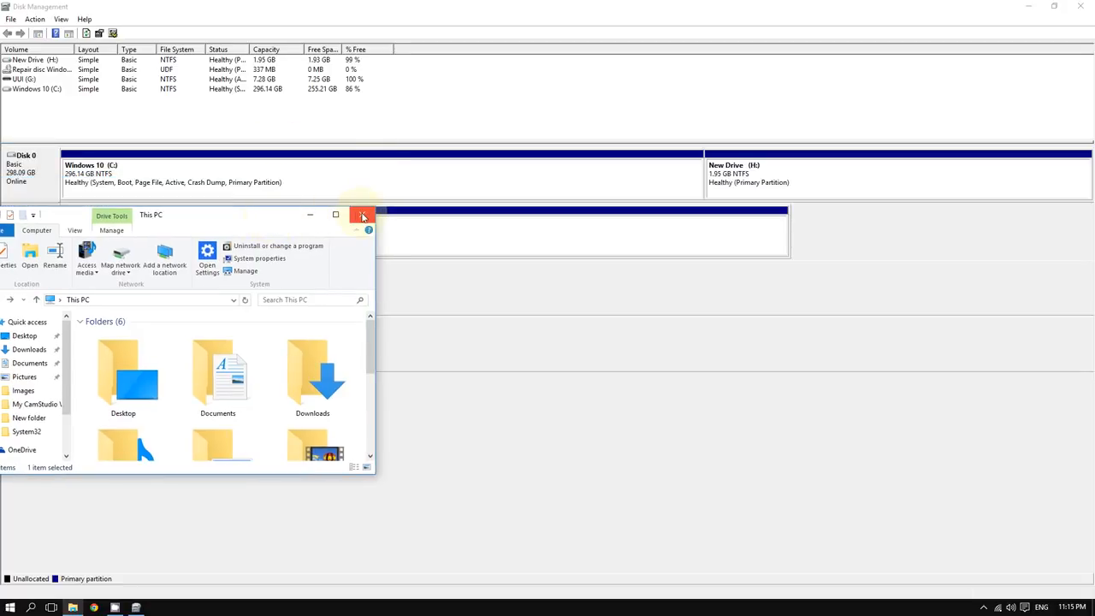
click(362, 216)
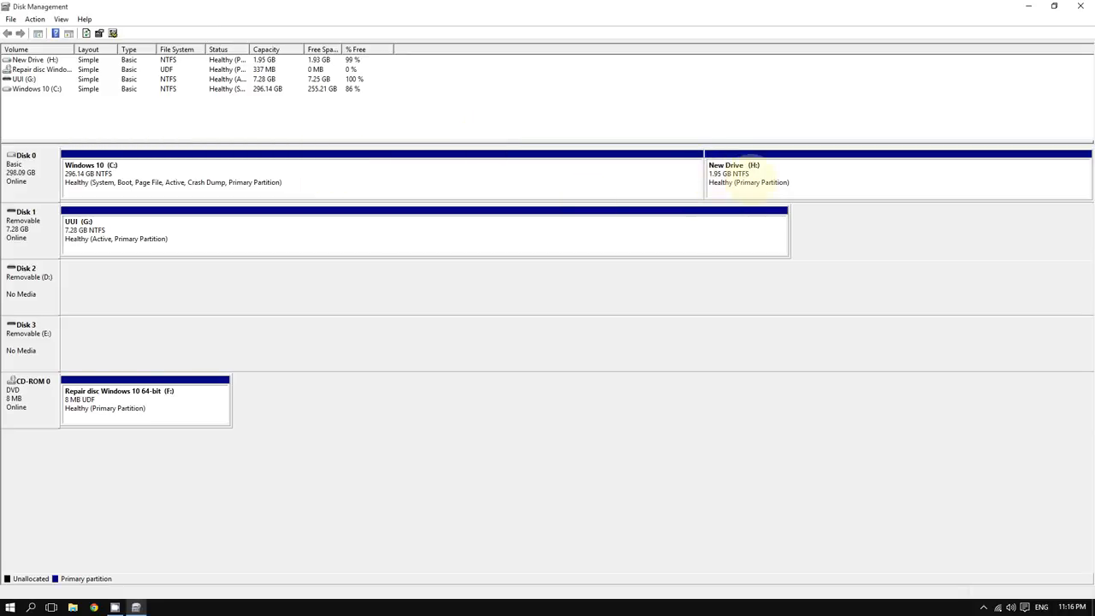
Delete the New Drive (H:) volume on Disk 0 and accept erasing all of its data.
right_click(757, 175)
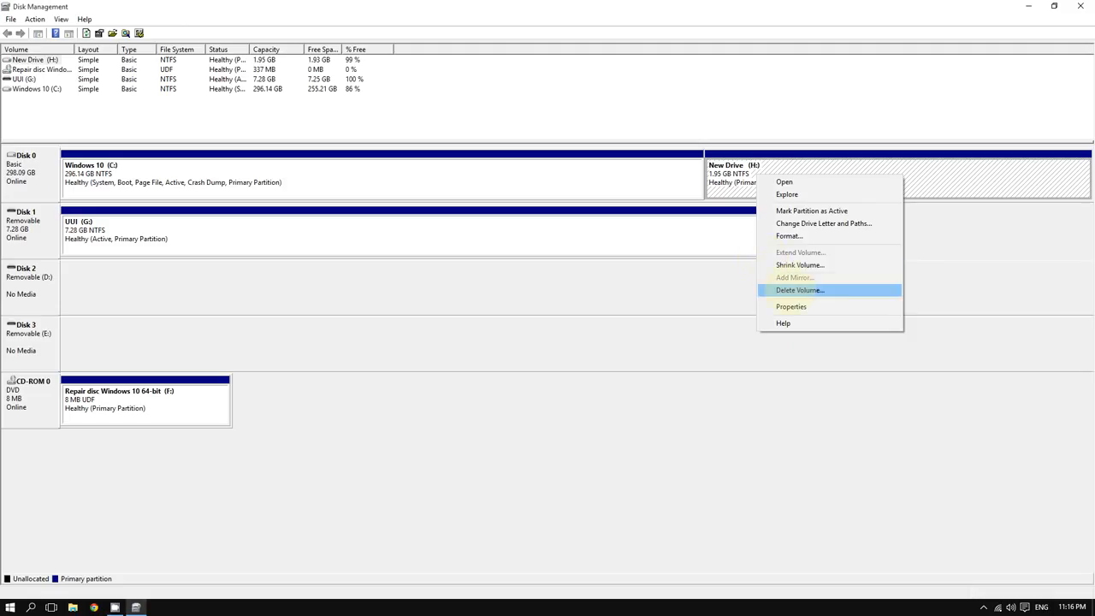
click(800, 290)
drag(496, 275, 339, 187)
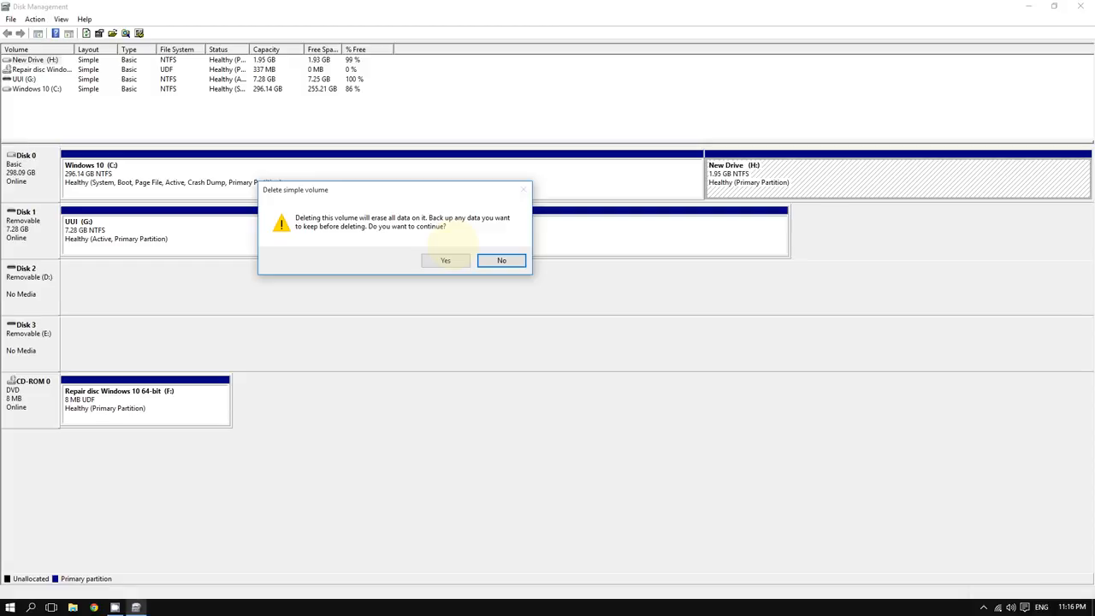
click(448, 261)
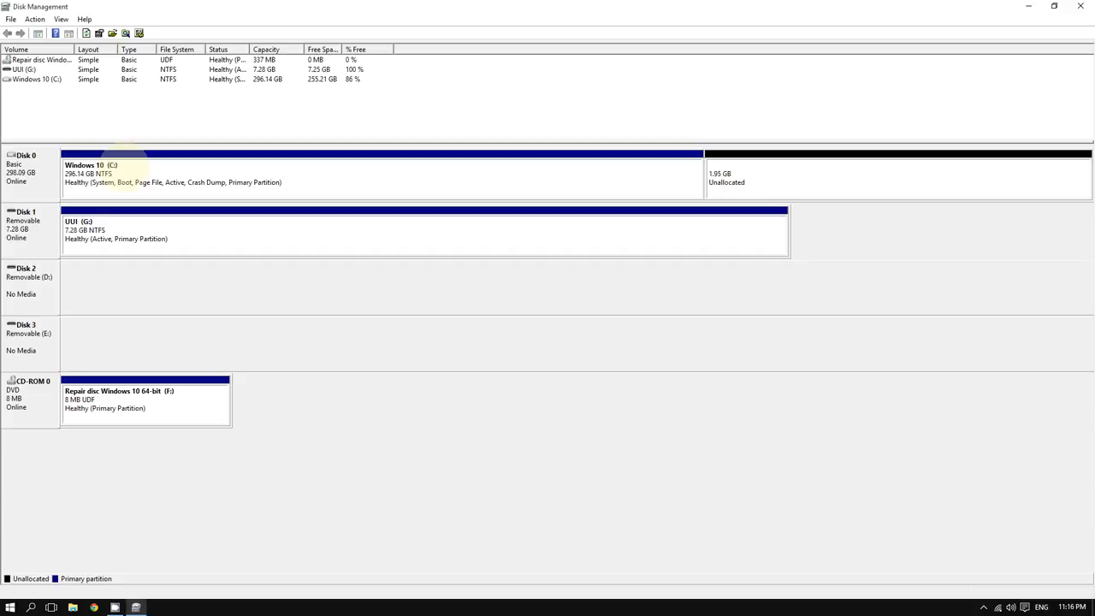
Extend the Windows 10 (C:) volume with the 2000 MB of unallocated space on Disk 0.
right_click(127, 167)
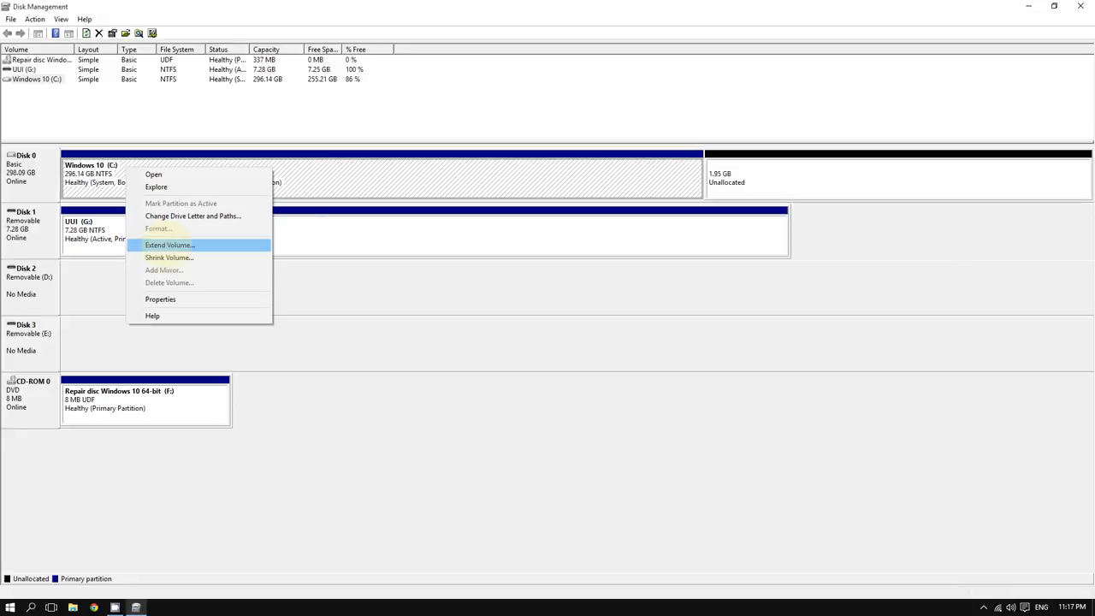
click(171, 244)
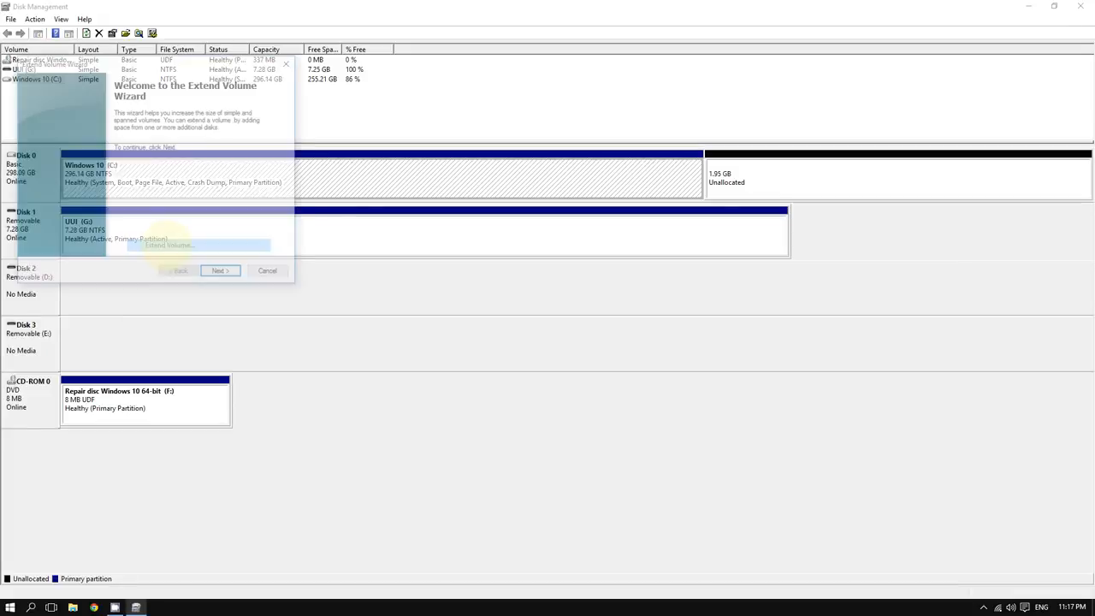
click(221, 274)
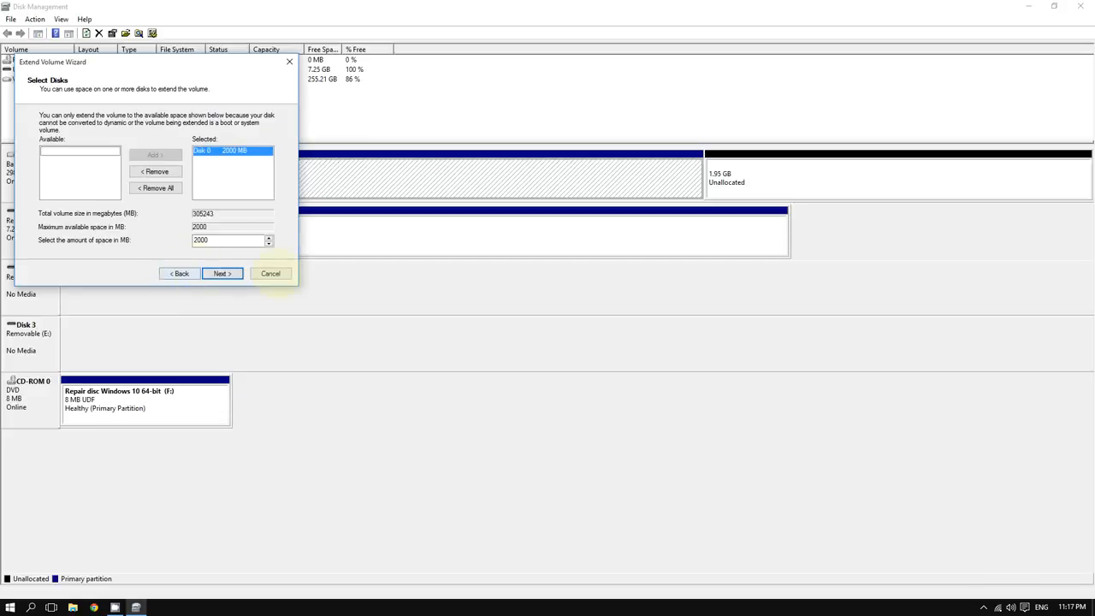
click(224, 273)
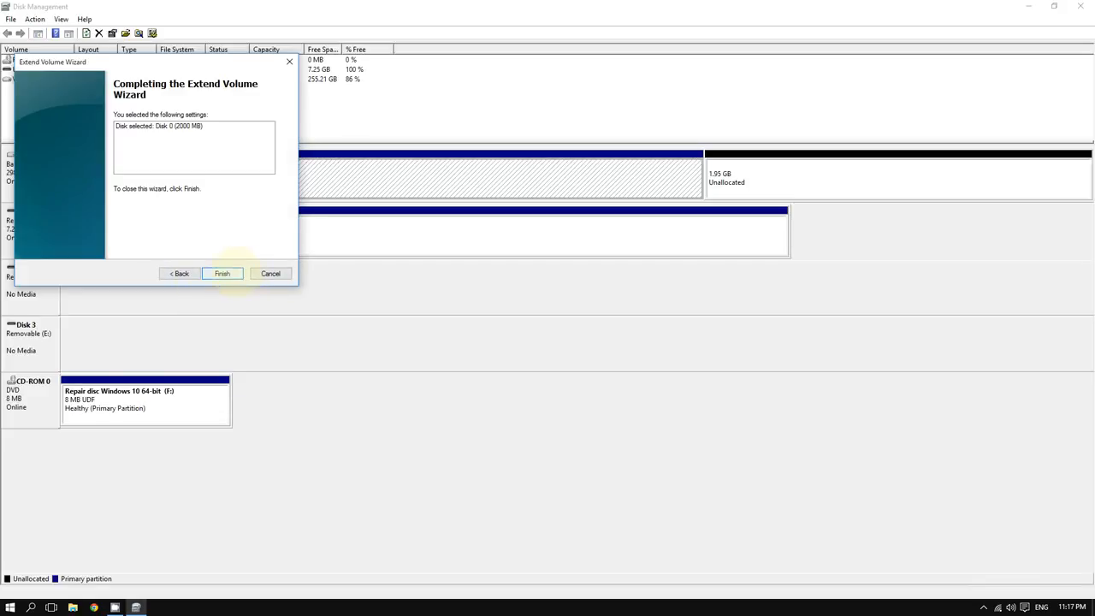
click(224, 273)
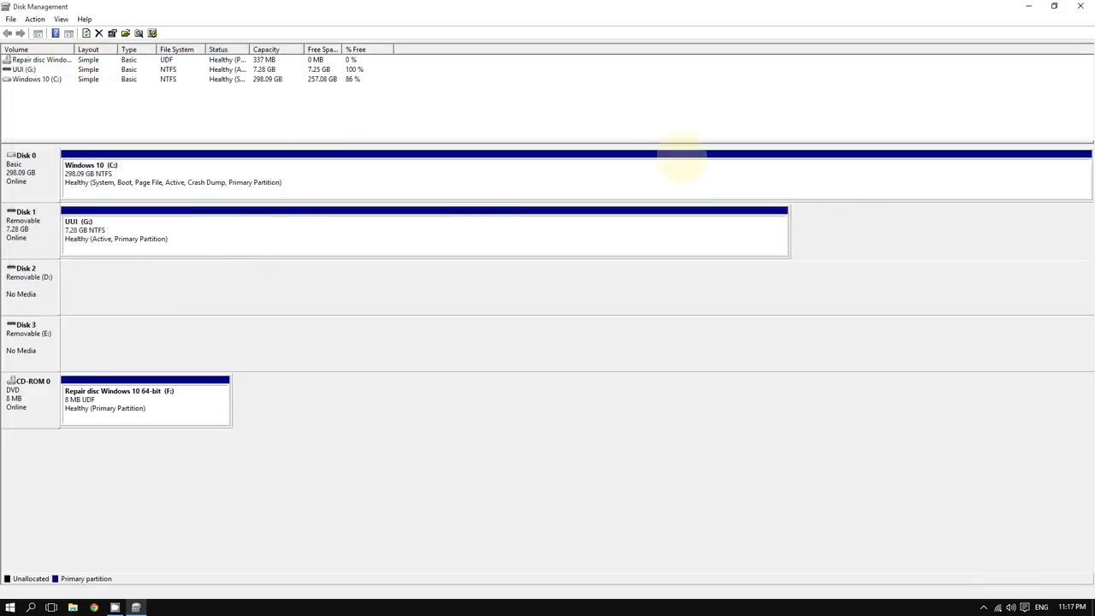